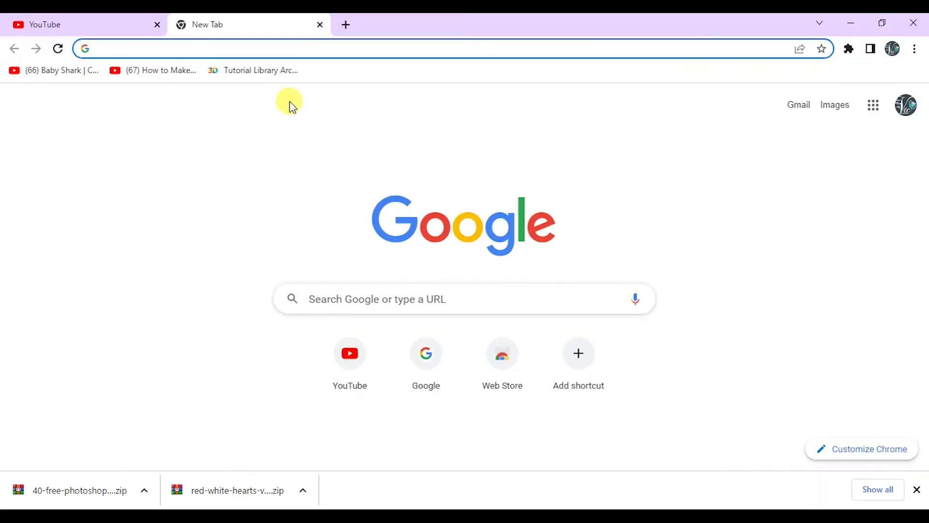
Activate the new tab's address bar so the recent-searches dropdown appears
{"action": "left_click", "coordinate": [324, 45]}
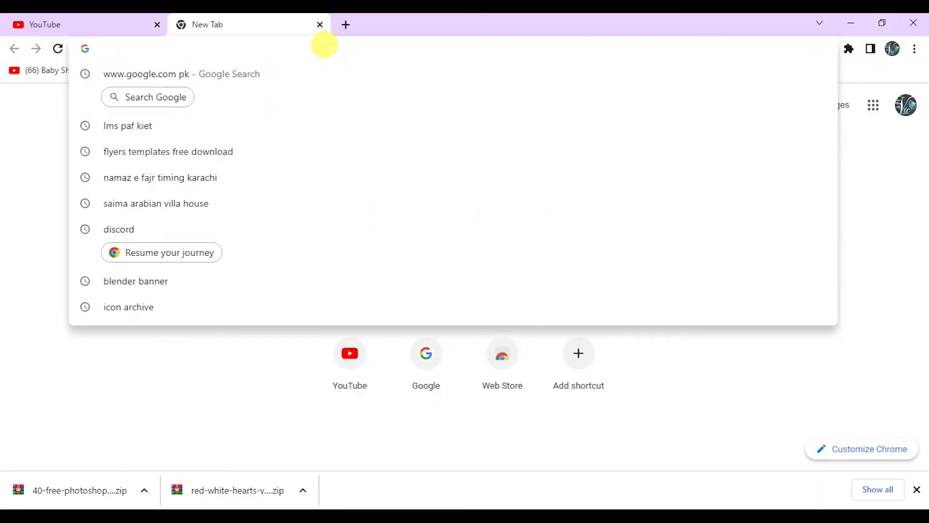
{"action": "type", "text": "aaa"}
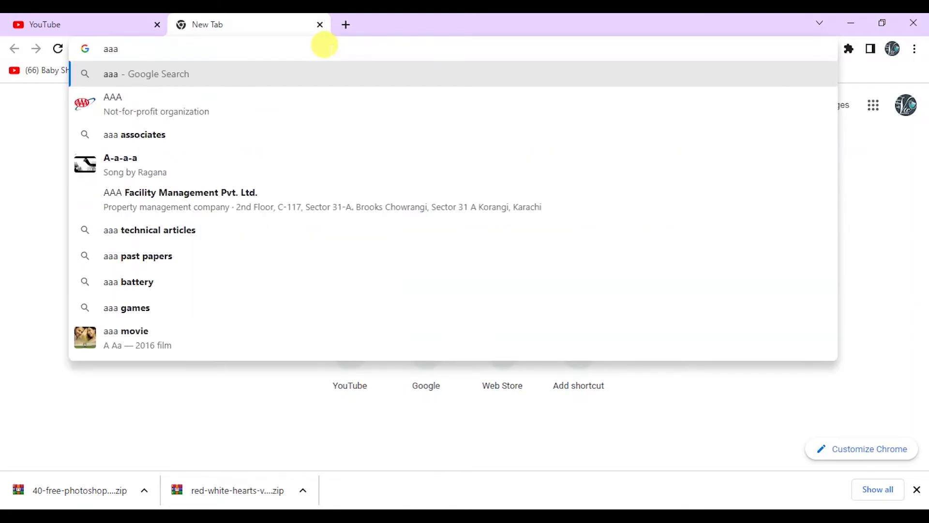
Rerun the earlier google.com pk search and go to the Google home page
{"action": "key", "text": "BackSpace"}
{"action": "key", "text": "BackSpace"}
{"action": "key", "text": "BackSpace"}
{"action": "type", "text": "www"}
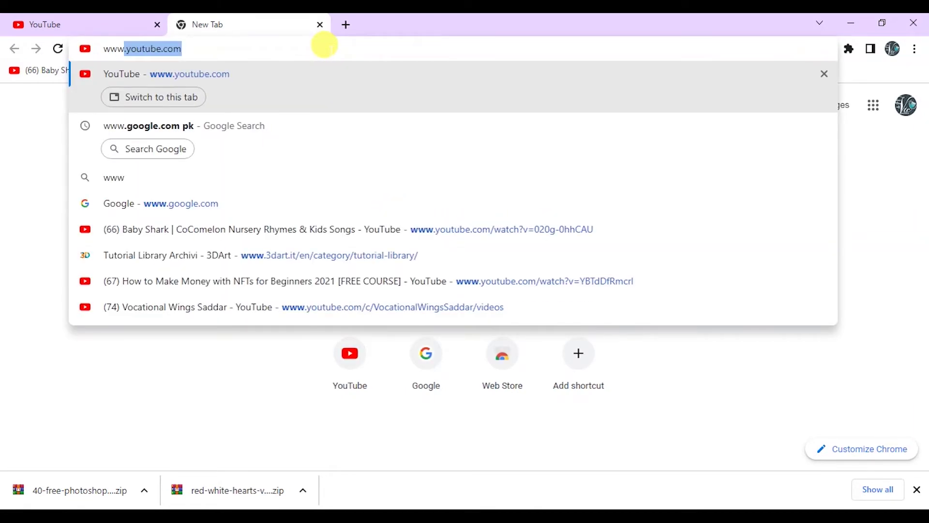
{"action": "key", "text": "Down"}
{"action": "key", "text": "Return"}
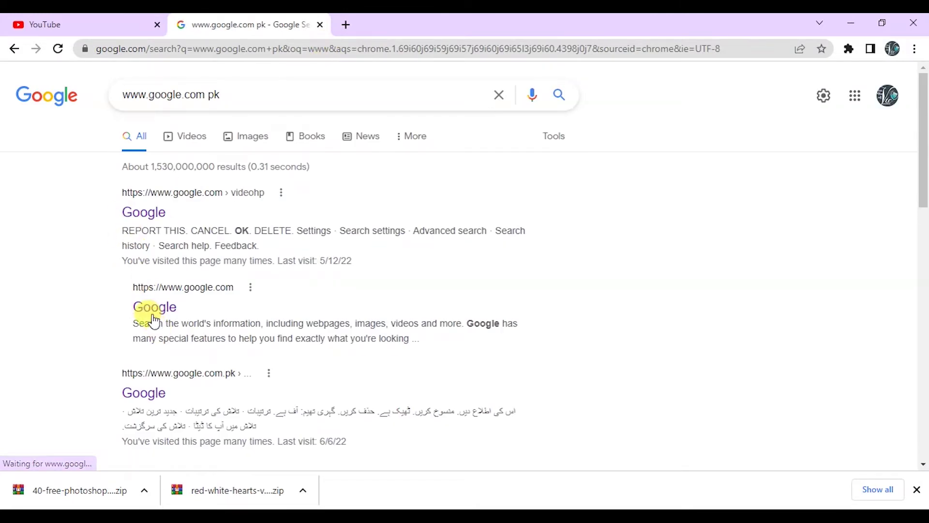
{"action": "left_click", "coordinate": [152, 312]}
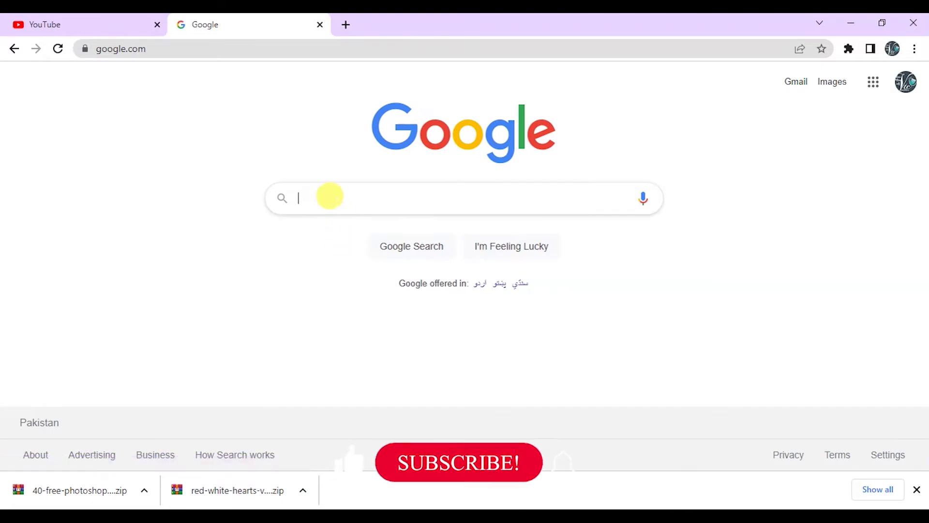
Search Google for shapes4free and open the '24 Ribbons Photoshop Shapes' result
{"action": "left_click", "coordinate": [330, 197]}
{"action": "type", "text": "ha"}
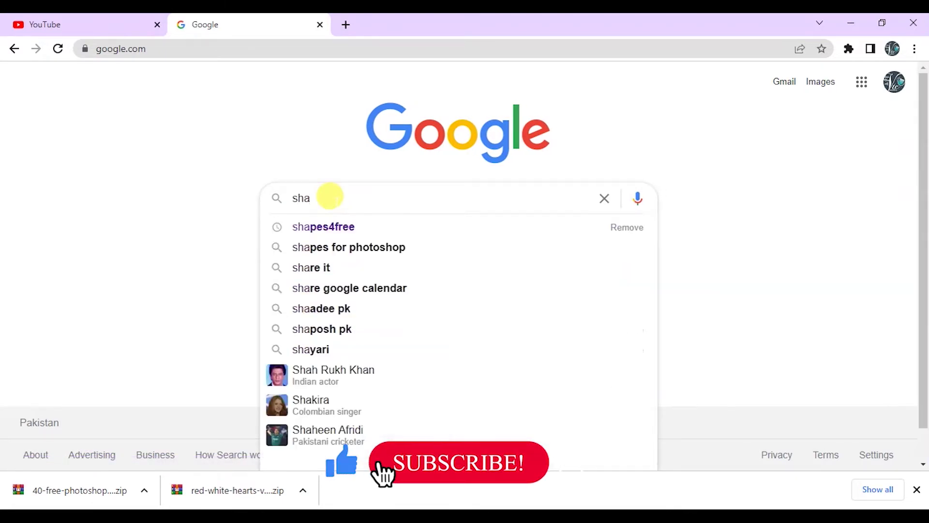
{"action": "key", "text": "Down"}
{"action": "key", "text": "Return"}
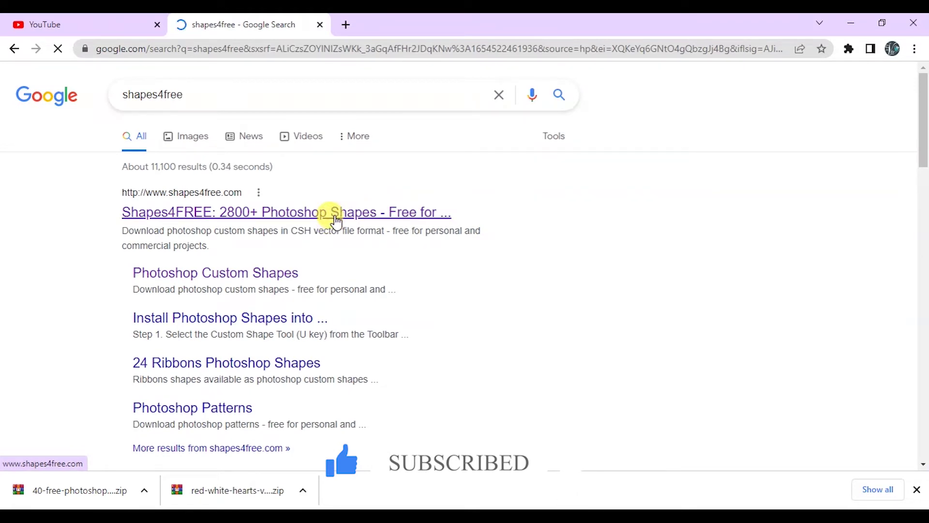
{"action": "left_click", "coordinate": [190, 369]}
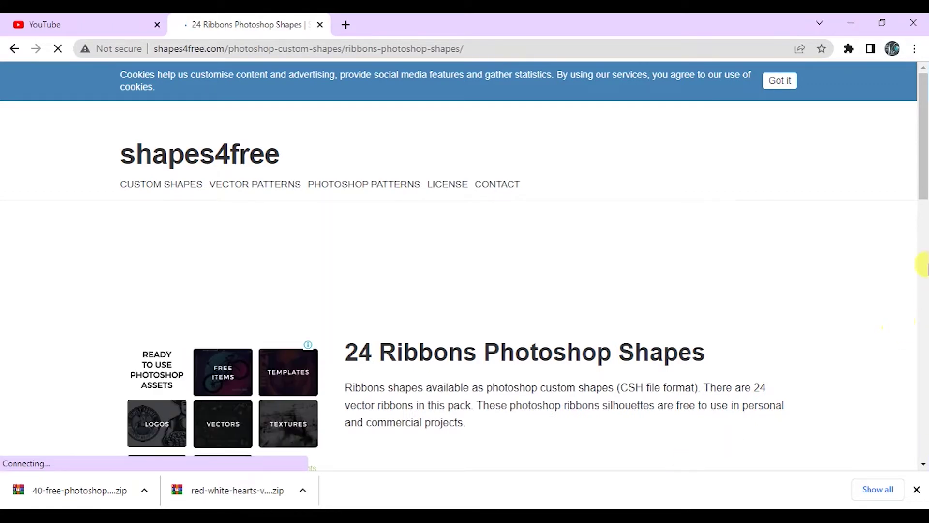
{"action": "left_click_drag", "start_coordinate": [923, 191], "coordinate": [924, 461]}
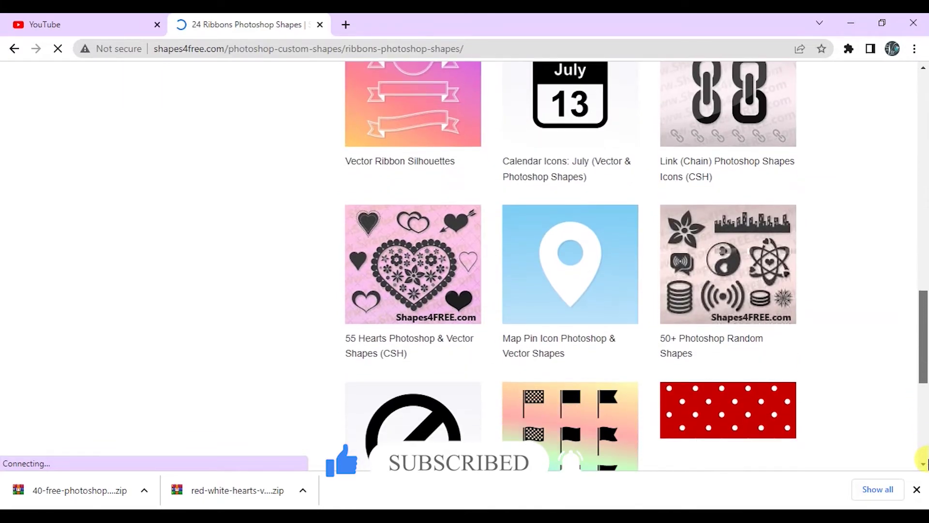
{"action": "scroll", "coordinate": [914, 385], "scroll_direction": "up", "scroll_amount": 5}
{"action": "scroll", "coordinate": [898, 342], "scroll_direction": "up", "scroll_amount": 2}
{"action": "scroll", "coordinate": [875, 287], "scroll_direction": "up", "scroll_amount": 5}
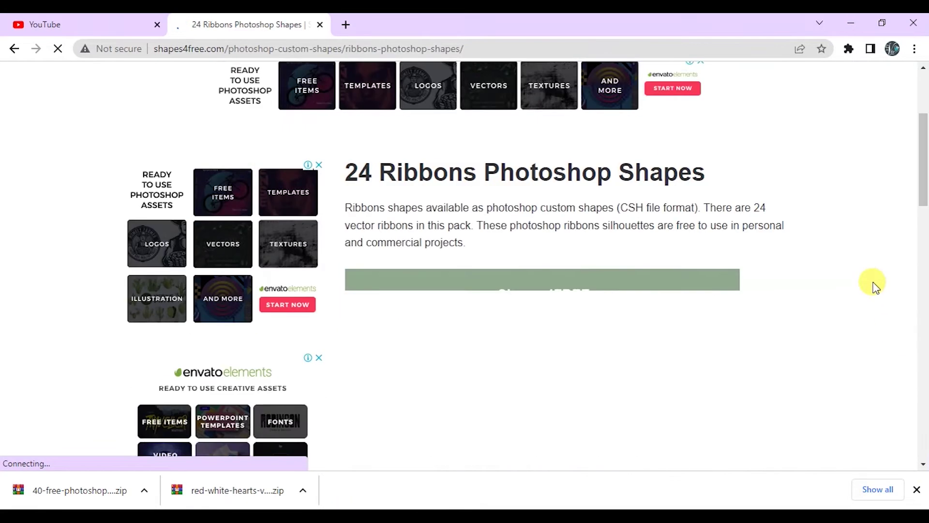
{"action": "left_click", "coordinate": [14, 50]}
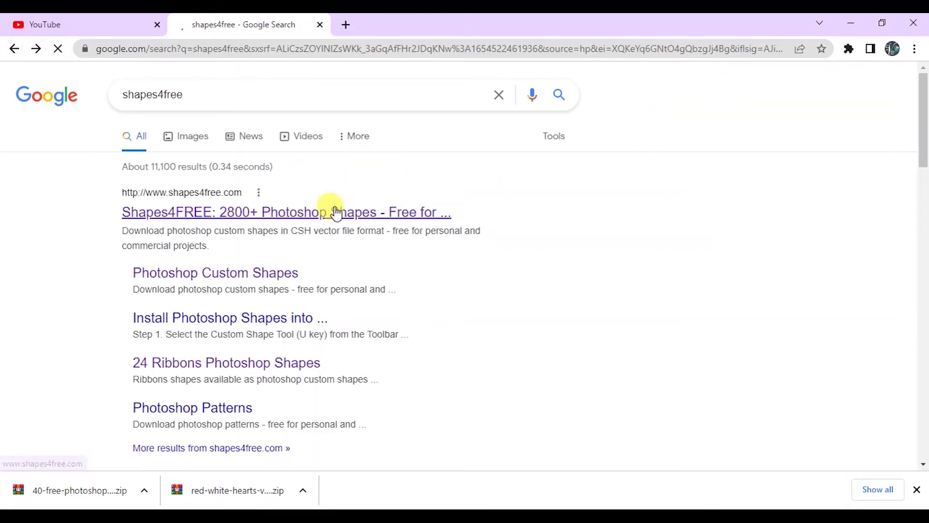
{"action": "left_click", "coordinate": [336, 212]}
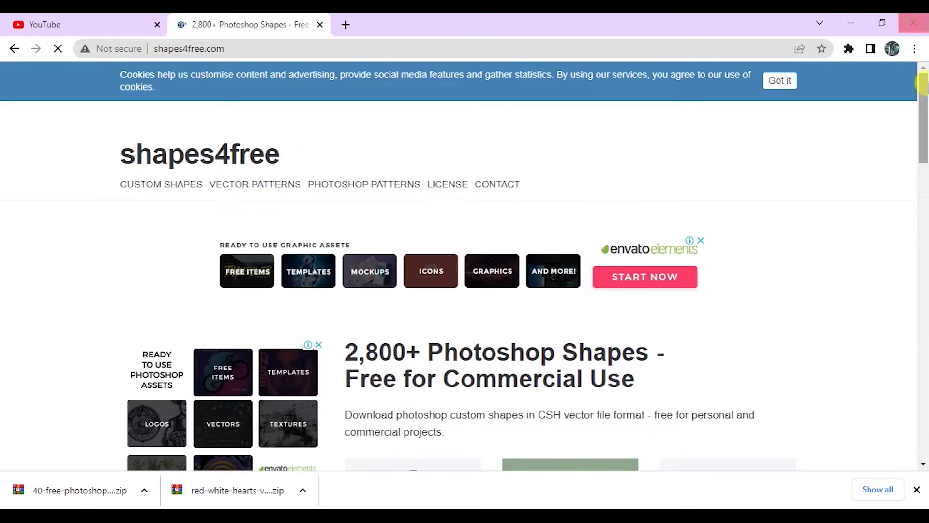
{"action": "left_click_drag", "start_coordinate": [925, 86], "coordinate": [925, 405]}
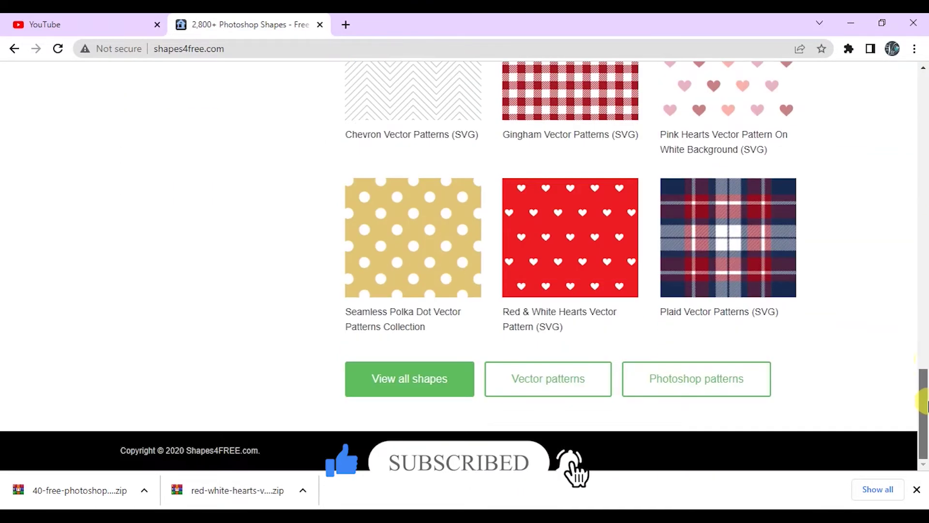
{"action": "mouse_move", "coordinate": [919, 374]}
{"action": "left_mouse_down"}
{"action": "mouse_move", "coordinate": [845, 135]}
{"action": "mouse_move", "coordinate": [843, 144]}
{"action": "left_mouse_up"}
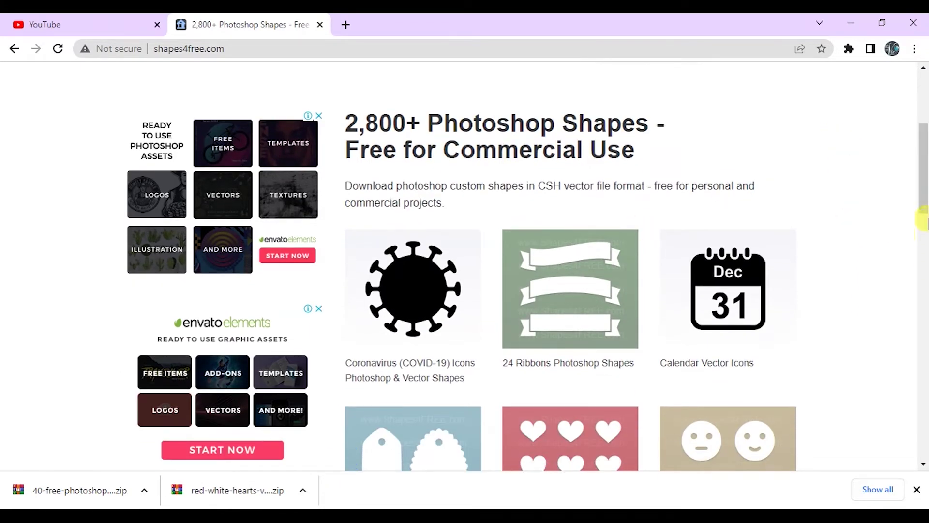
{"action": "left_click_drag", "start_coordinate": [925, 221], "coordinate": [923, 228]}
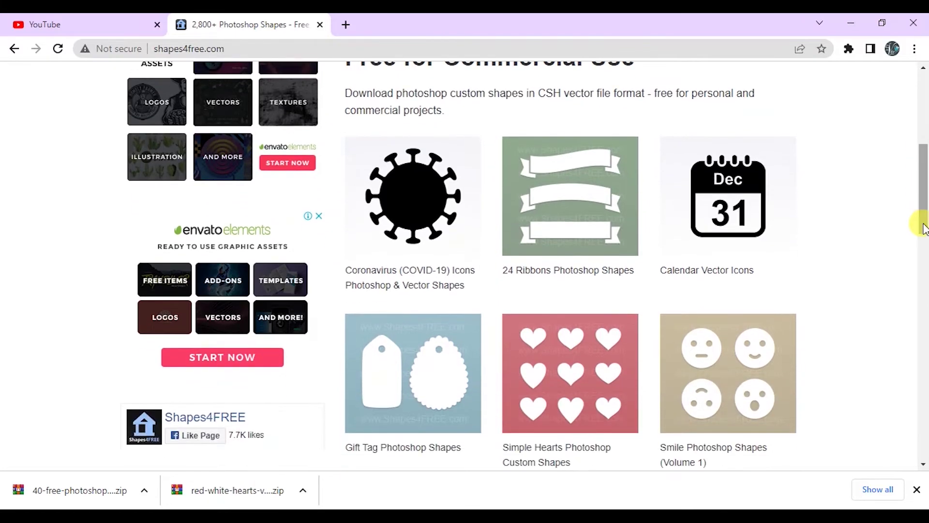
{"action": "left_click", "coordinate": [529, 241]}
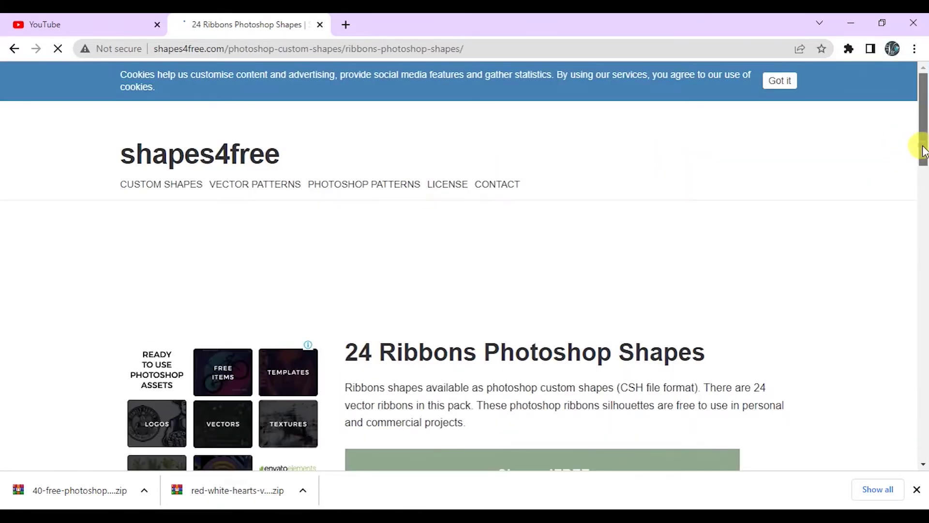
{"action": "left_click_drag", "start_coordinate": [923, 150], "coordinate": [924, 423]}
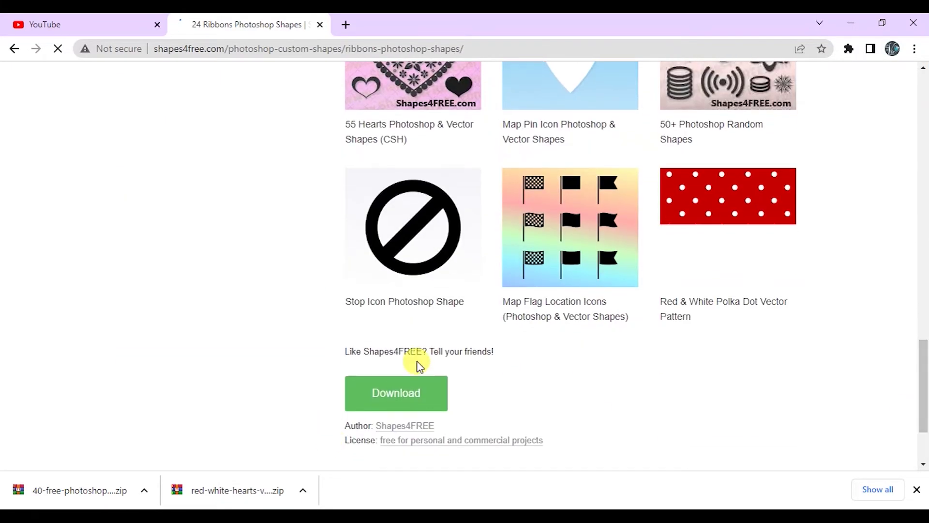
Download the ribbon shapes zip and show its download options
{"action": "left_click", "coordinate": [416, 392]}
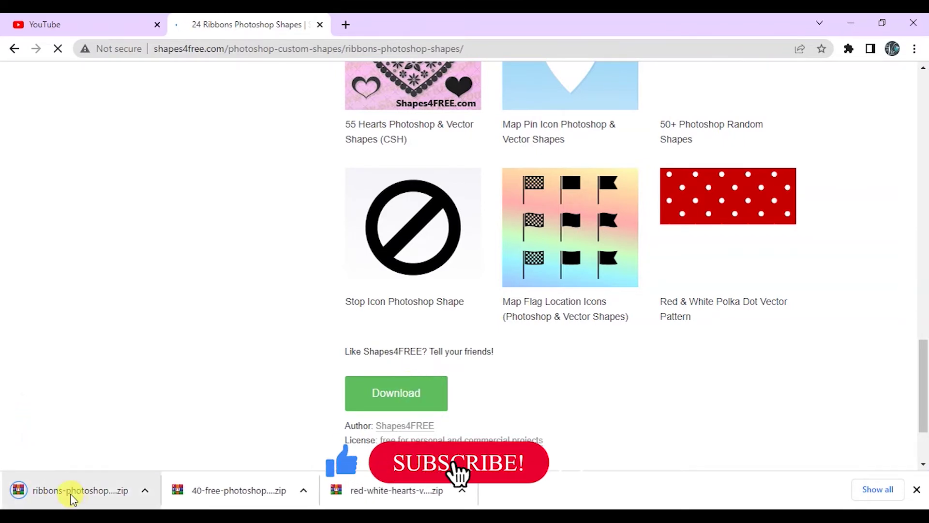
{"action": "left_click", "coordinate": [142, 491]}
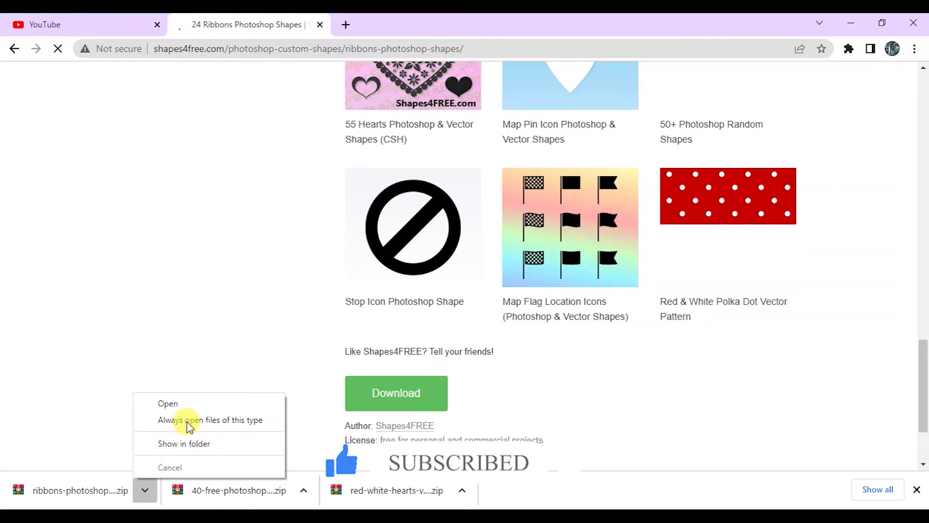
{"action": "left_click", "coordinate": [185, 405]}
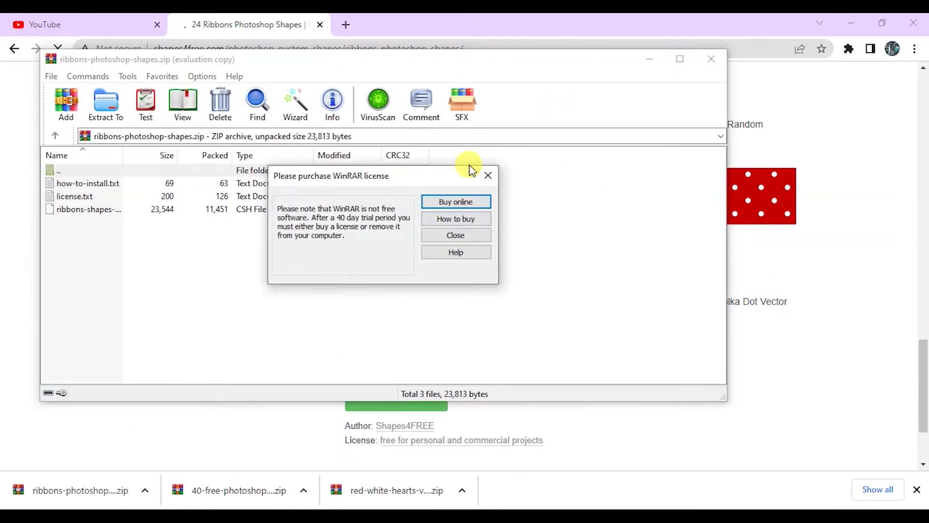
{"action": "left_click", "coordinate": [483, 175]}
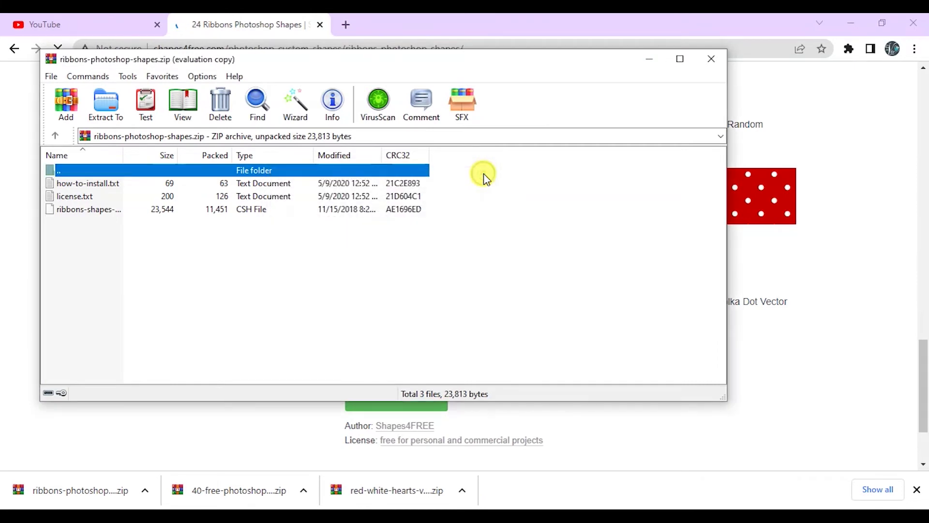
{"action": "left_click", "coordinate": [712, 60]}
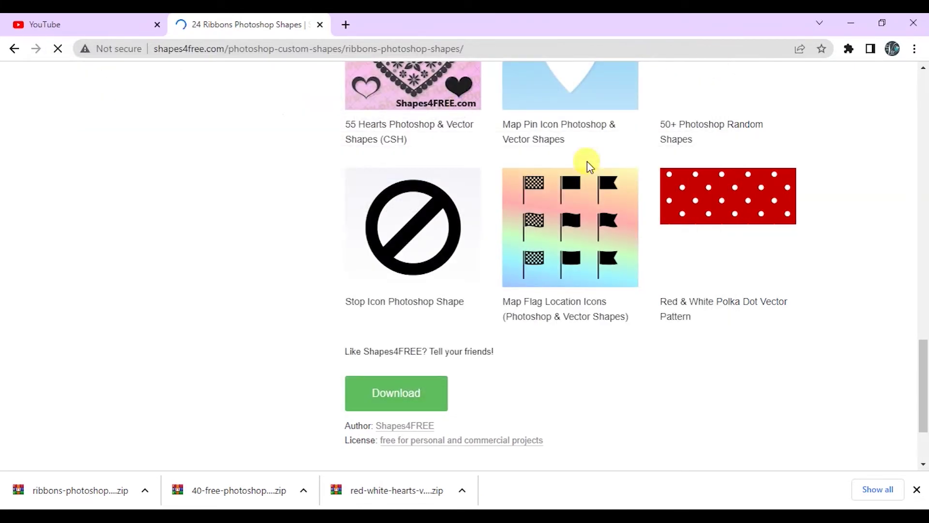
{"action": "left_click", "coordinate": [147, 492]}
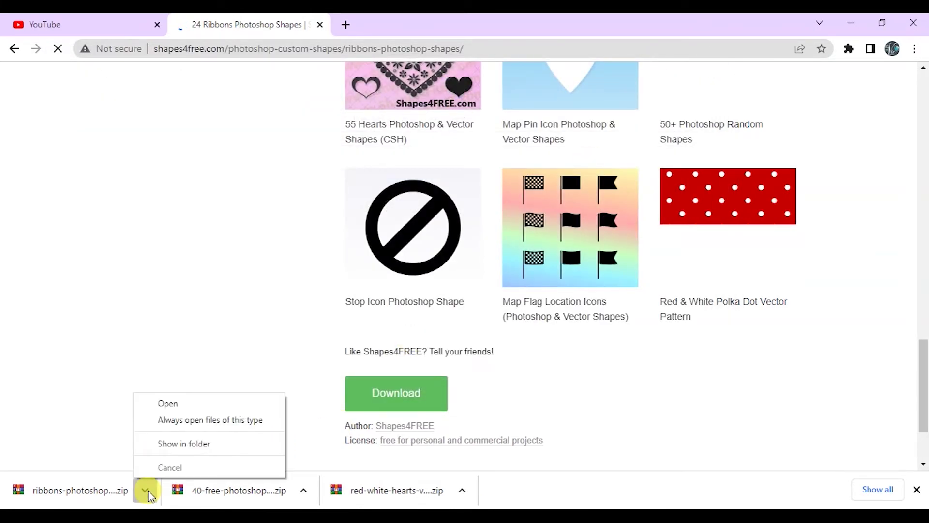
{"action": "left_click", "coordinate": [186, 445]}
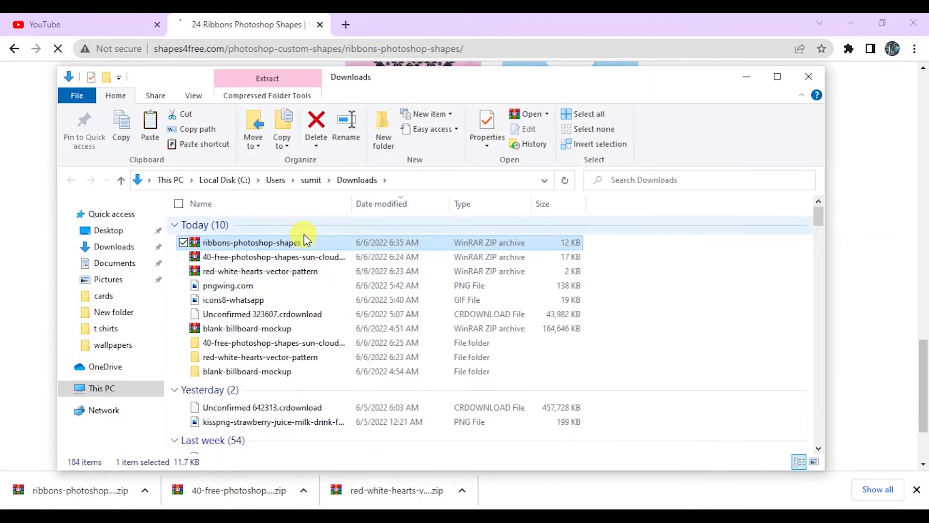
Extract the ribbons zip into a ribbons-photoshop-shapes folder and open that folder
{"action": "right_click", "coordinate": [303, 242]}
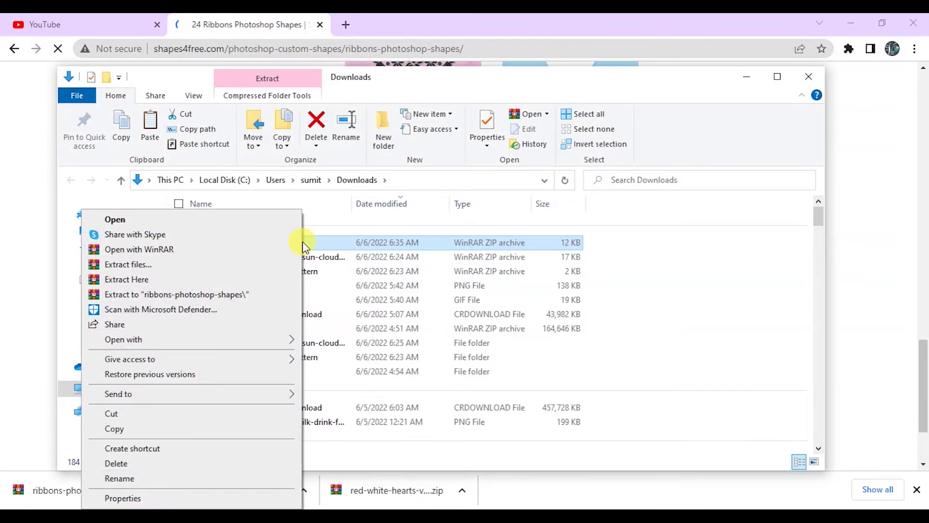
{"action": "left_click", "coordinate": [243, 265]}
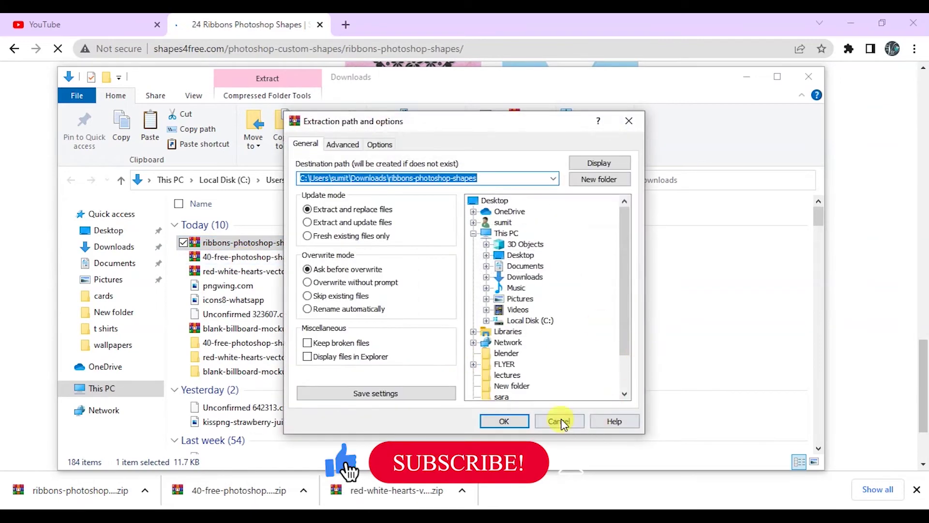
{"action": "left_click", "coordinate": [508, 422]}
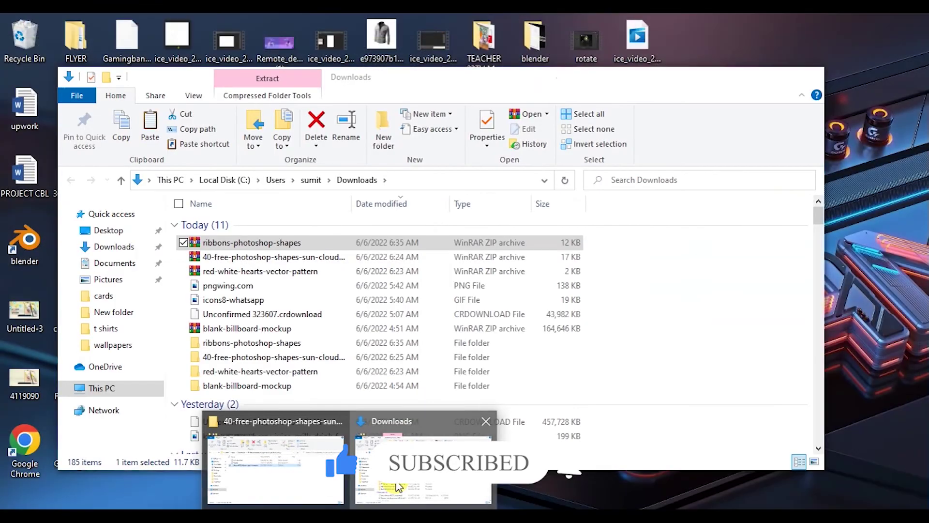
{"action": "left_click", "coordinate": [424, 468]}
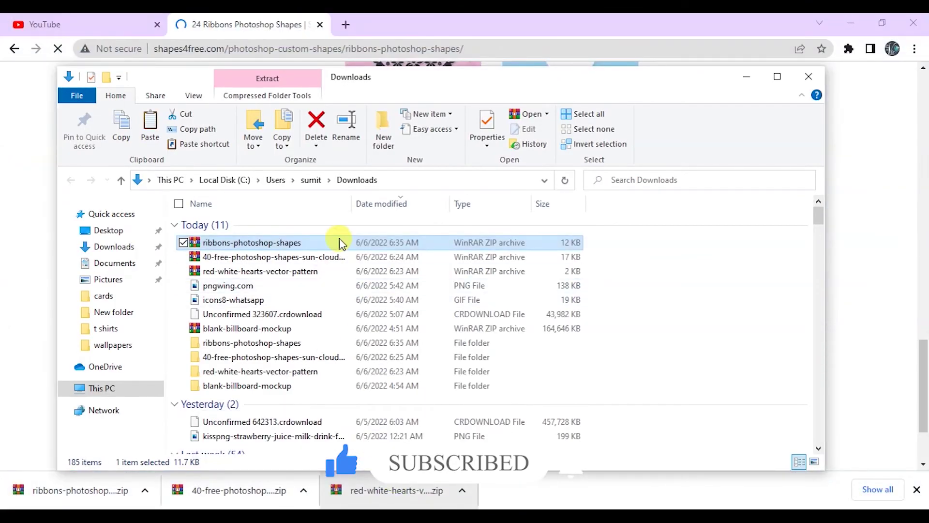
{"action": "double_click", "coordinate": [298, 344]}
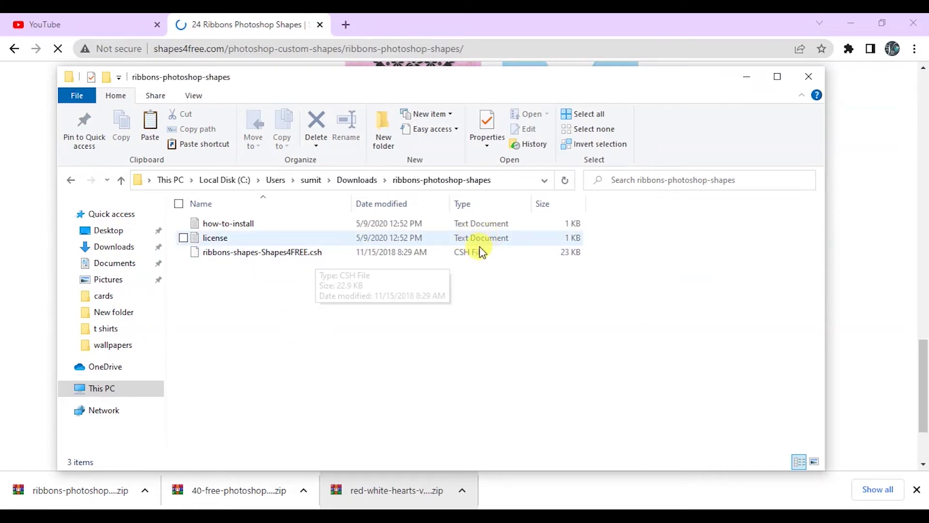
Cut ribbons-shapes-Shapes4FREE.csh and paste it onto the desktop
{"action": "left_click", "coordinate": [465, 258]}
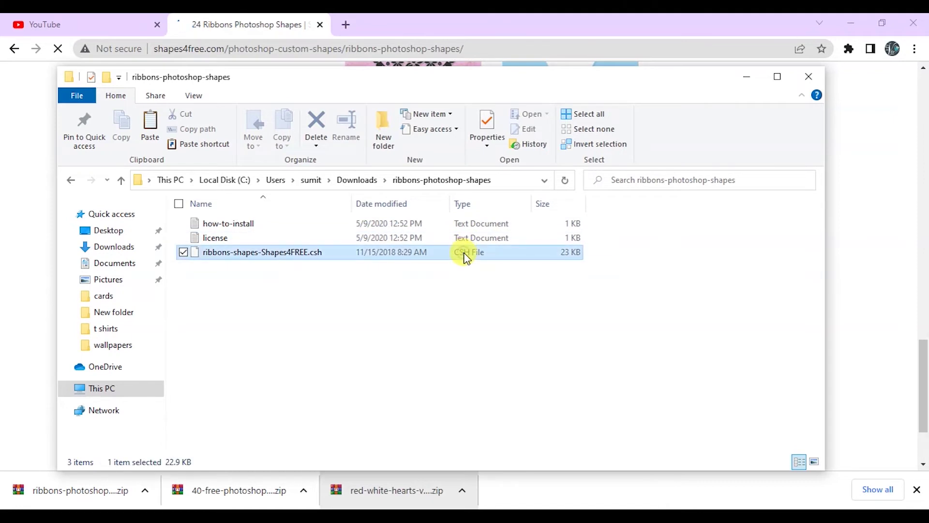
{"action": "right_click", "coordinate": [465, 255]}
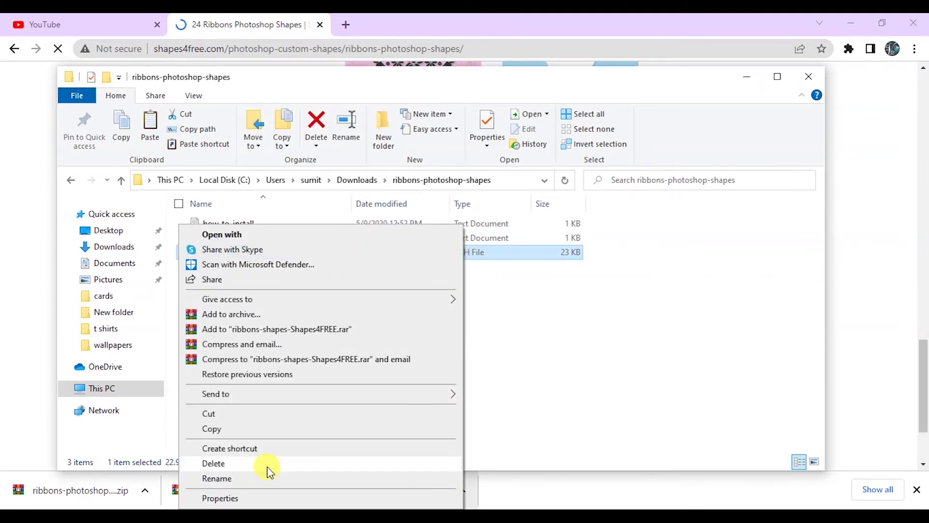
{"action": "left_click", "coordinate": [287, 414]}
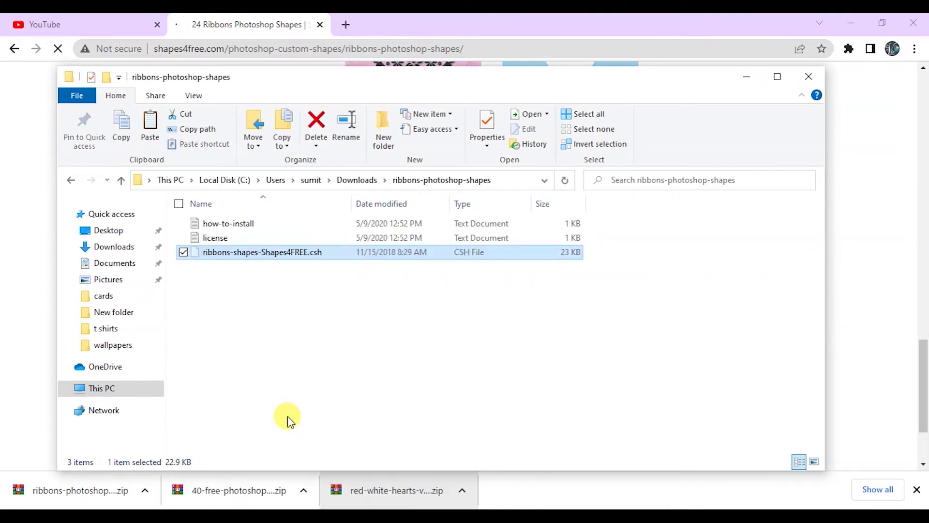
{"action": "key", "text": "super+d"}
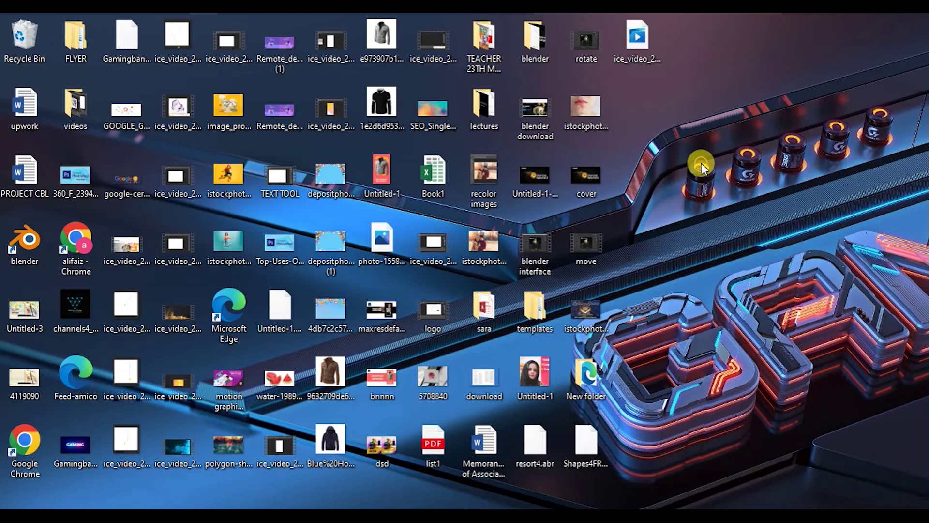
{"action": "right_click", "coordinate": [702, 166]}
{"action": "left_click", "coordinate": [652, 225]}
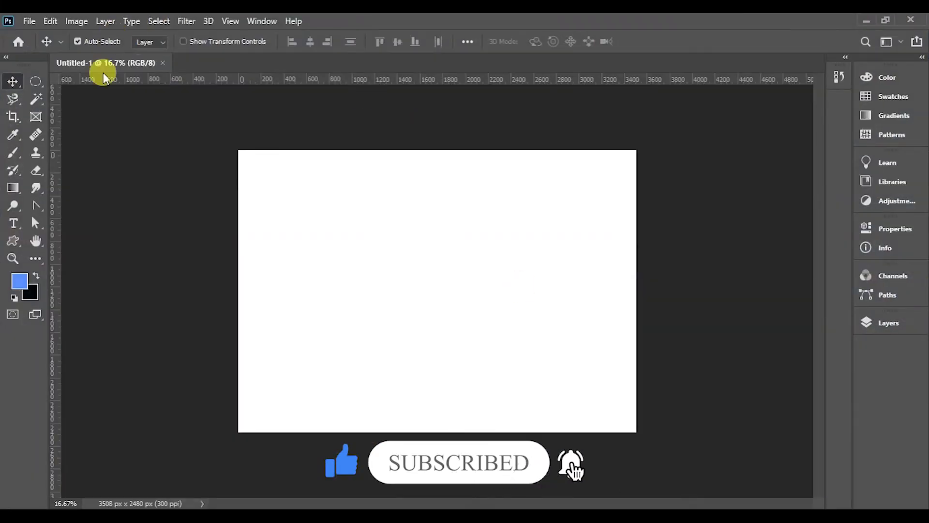
Select the Custom Shape Tool and open its Shape picker
{"action": "left_click", "coordinate": [13, 243]}
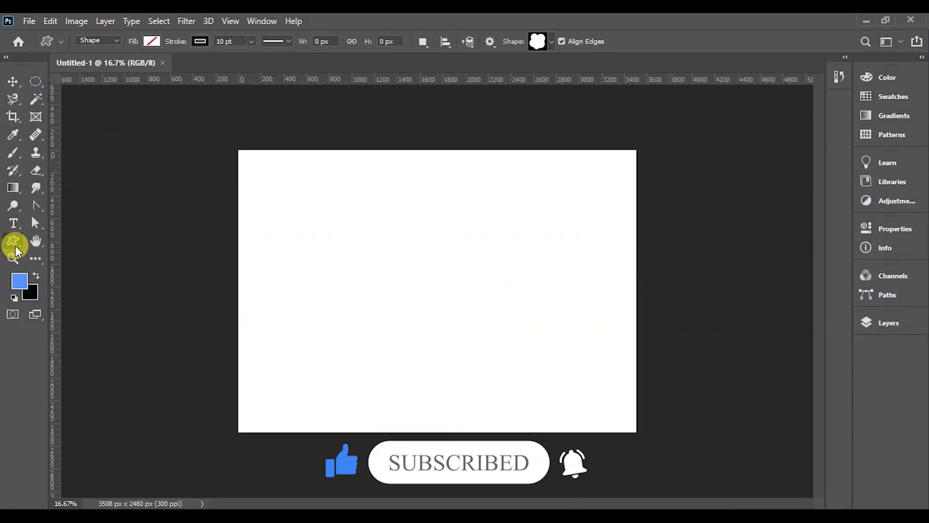
{"action": "right_click", "coordinate": [15, 245]}
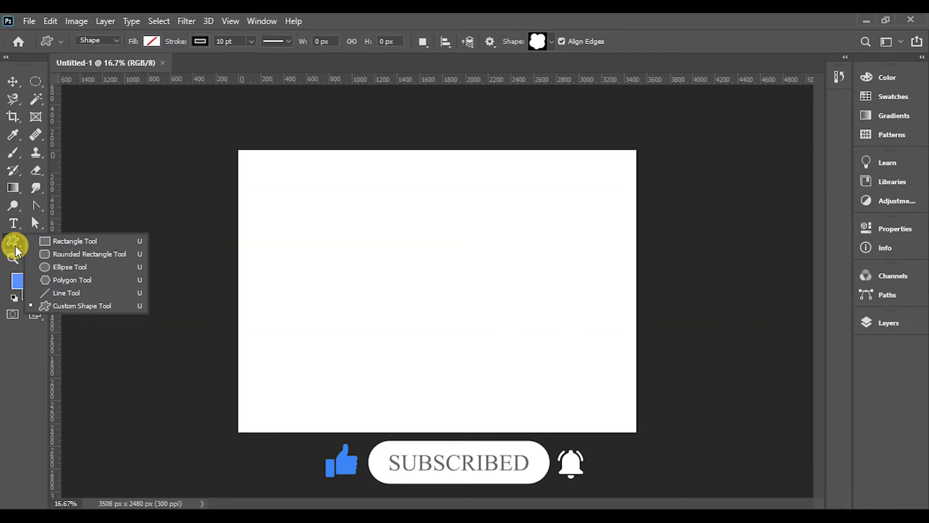
{"action": "left_click", "coordinate": [67, 308]}
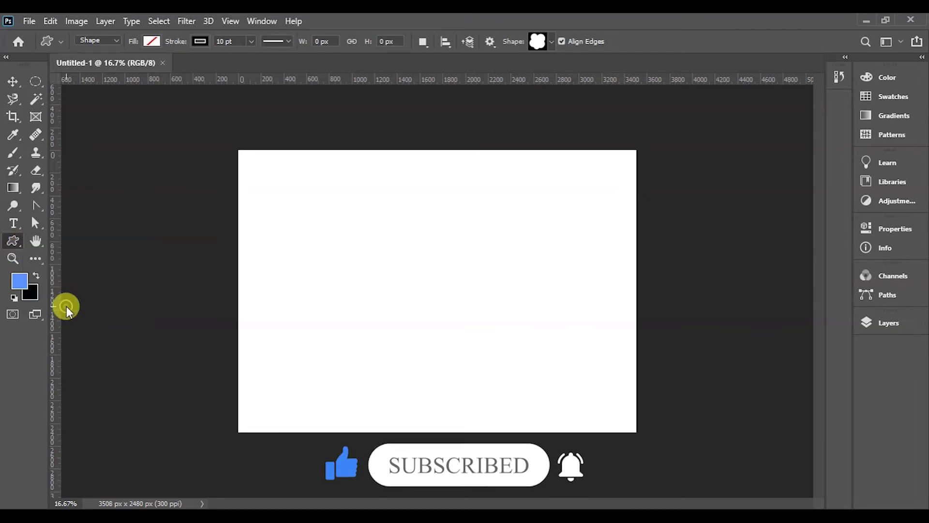
{"action": "left_click", "coordinate": [554, 43]}
Import the ribbons-shapes-Shapes4FREE shape set from the desktop via the picker's settings
{"action": "left_click", "coordinate": [666, 67]}
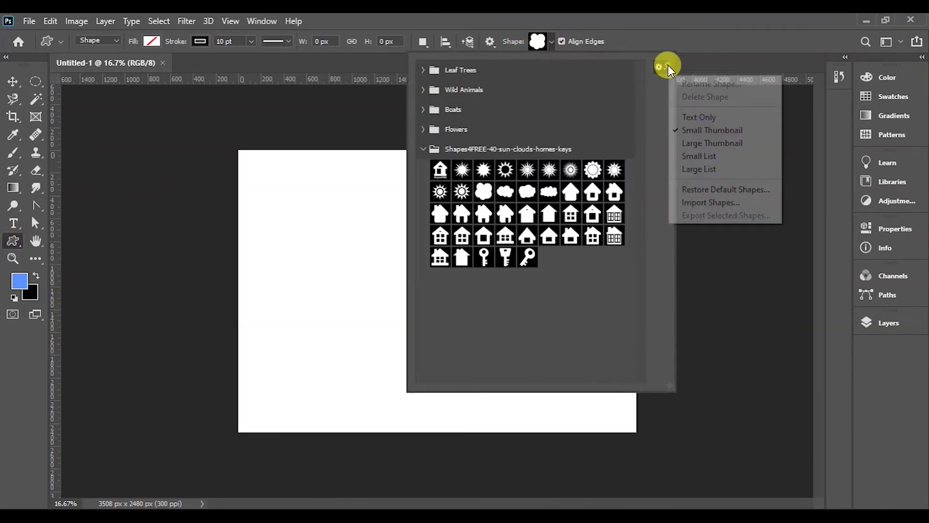
{"action": "left_click", "coordinate": [726, 206]}
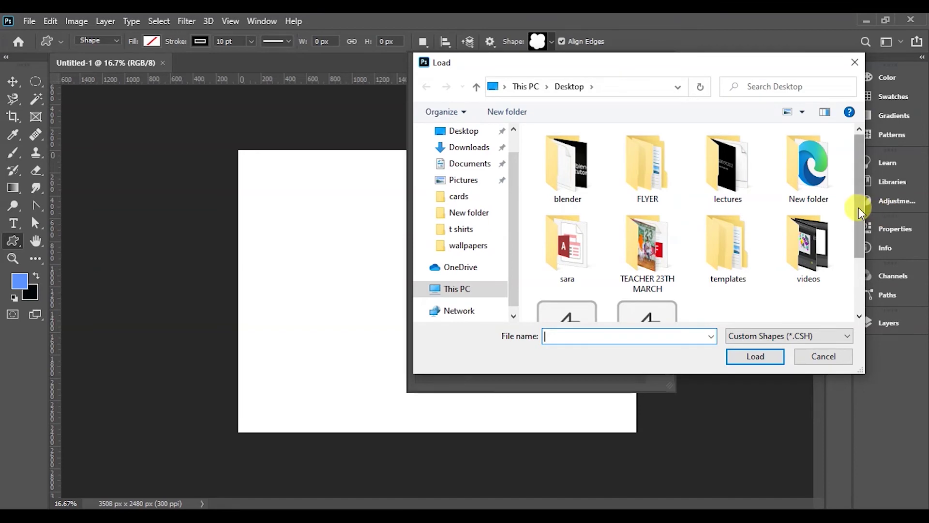
{"action": "right_click", "coordinate": [865, 284]}
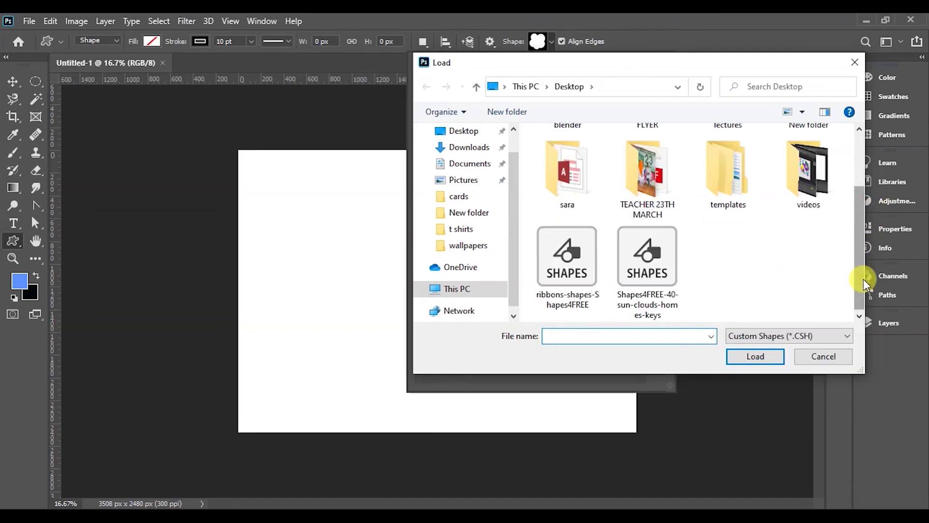
{"action": "left_click", "coordinate": [552, 287]}
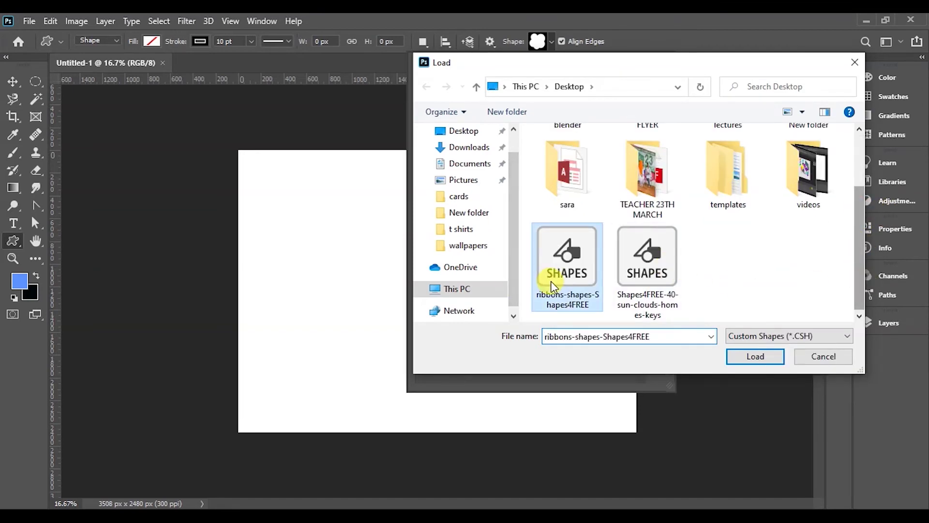
{"action": "double_click", "coordinate": [552, 286]}
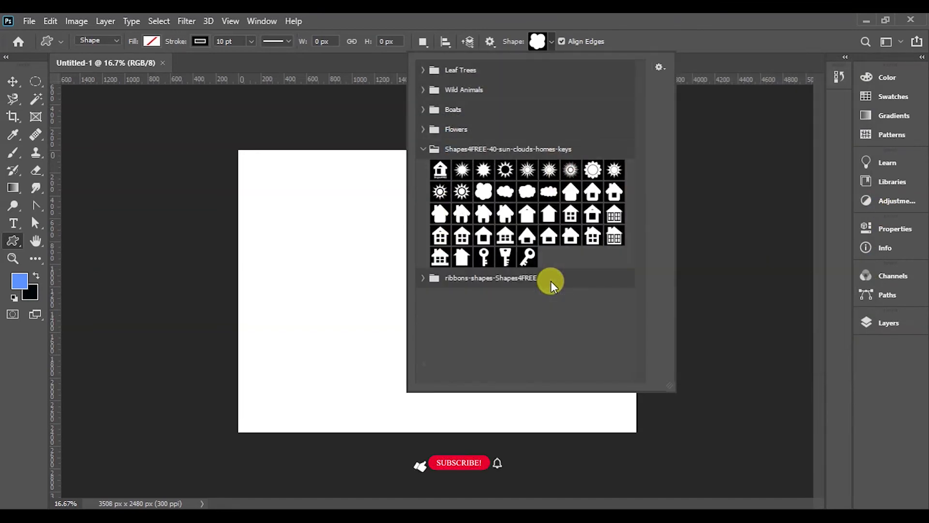
Draw the third banner from the ribbons-shapes-Shapes4FREE group across the canvas middle
{"action": "left_click", "coordinate": [424, 278]}
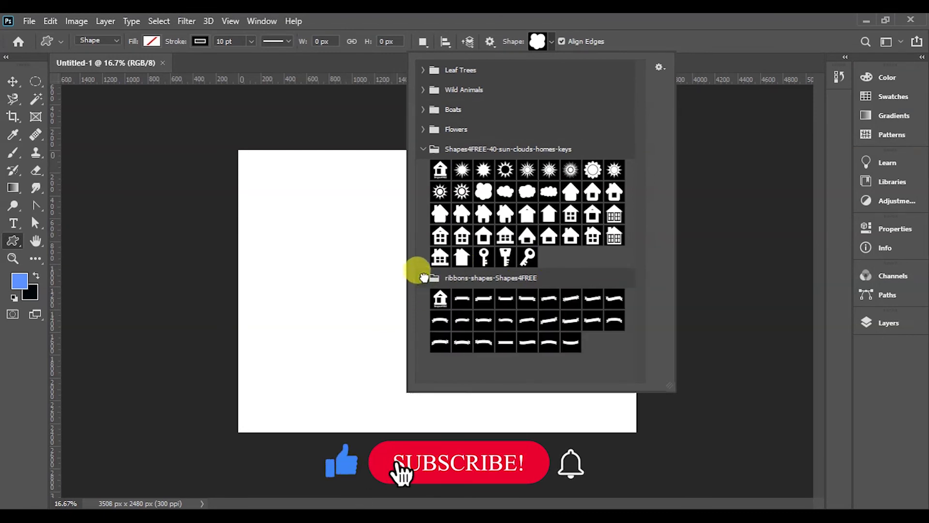
{"action": "left_click", "coordinate": [483, 299]}
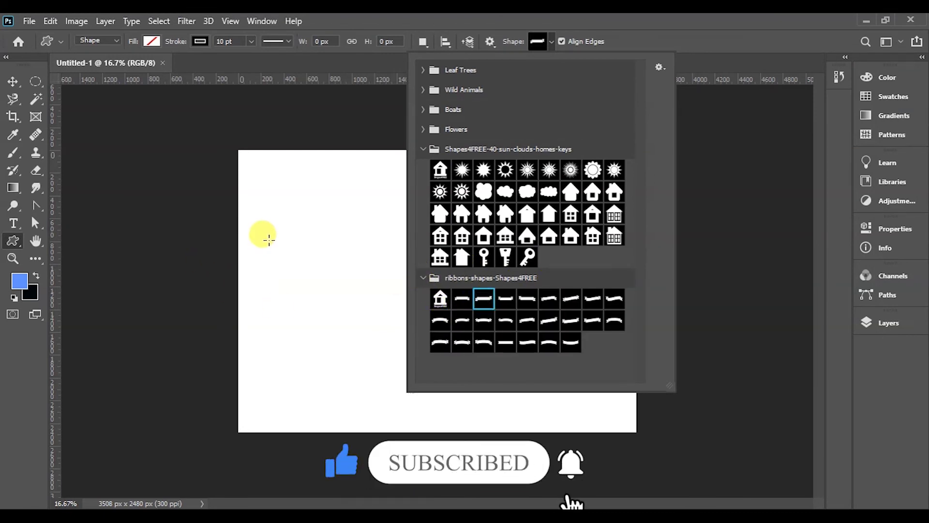
{"action": "left_click", "coordinate": [737, 20]}
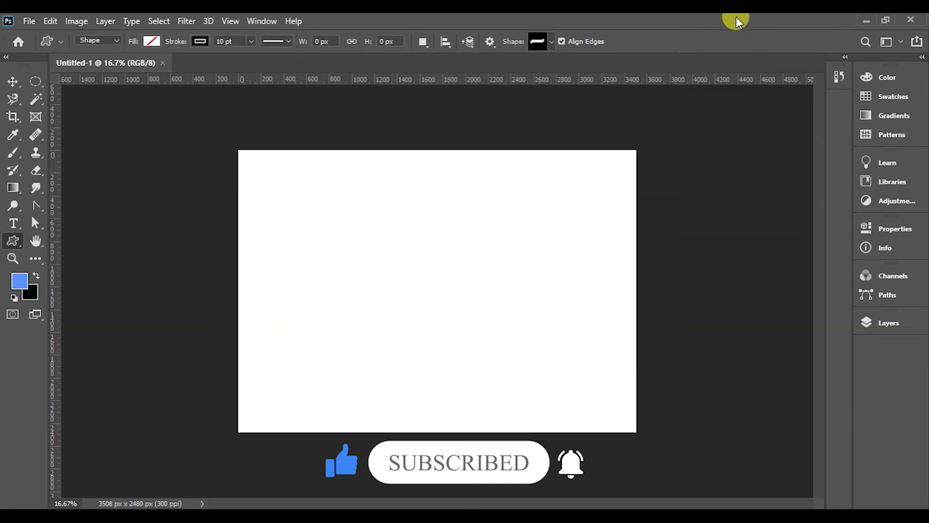
{"action": "mouse_move", "coordinate": [332, 217]}
{"action": "left_mouse_down"}
{"action": "mouse_move", "coordinate": [495, 310]}
{"action": "mouse_move", "coordinate": [619, 303]}
{"action": "left_mouse_up"}
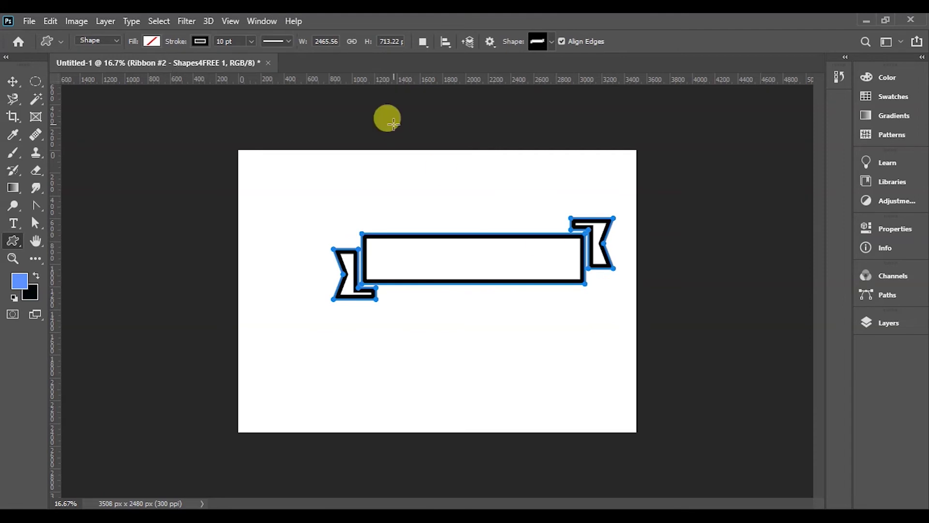
Set both the ribbon's fill and its stroke to the recent coral pink swatch
{"action": "left_click", "coordinate": [153, 42]}
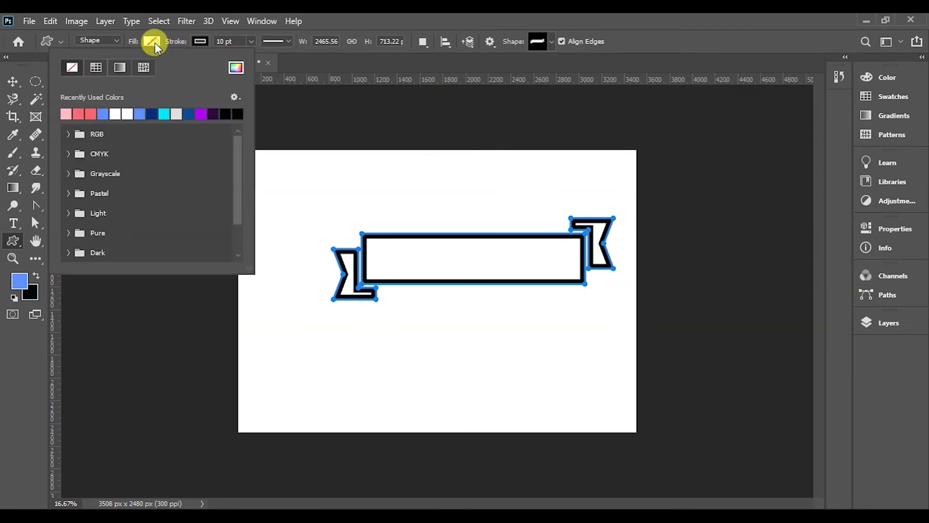
{"action": "left_click", "coordinate": [79, 114]}
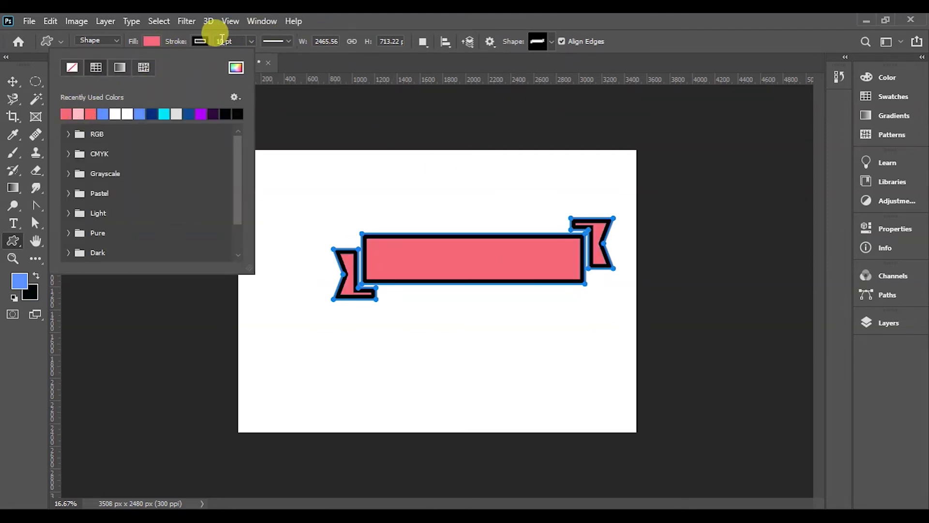
{"action": "left_click", "coordinate": [205, 40]}
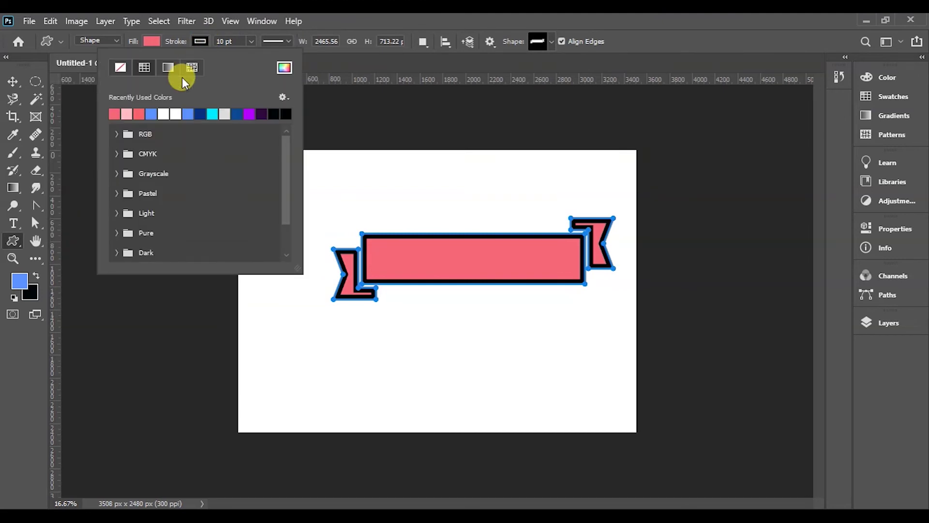
{"action": "left_click", "coordinate": [116, 113]}
{"action": "left_click", "coordinate": [469, 20]}
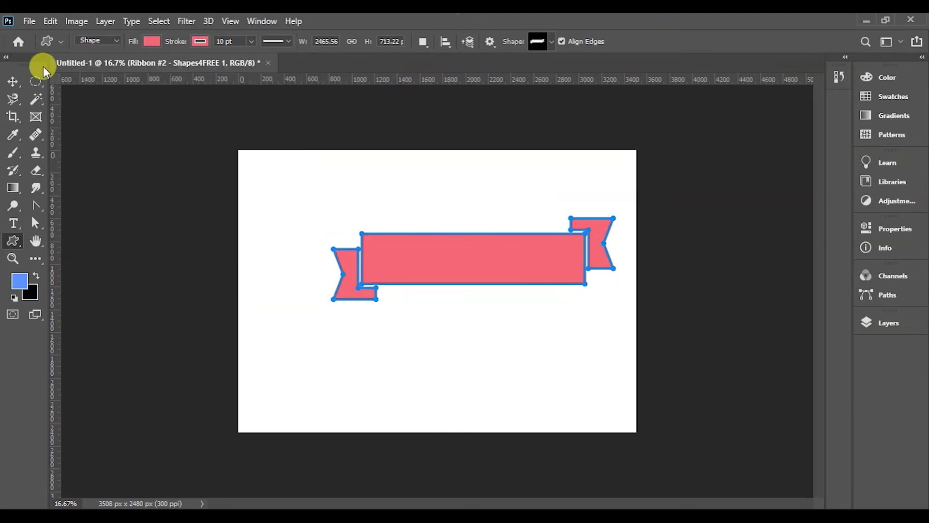
Drag the ribbon layer up and to the left with the Move tool
{"action": "left_click", "coordinate": [13, 83]}
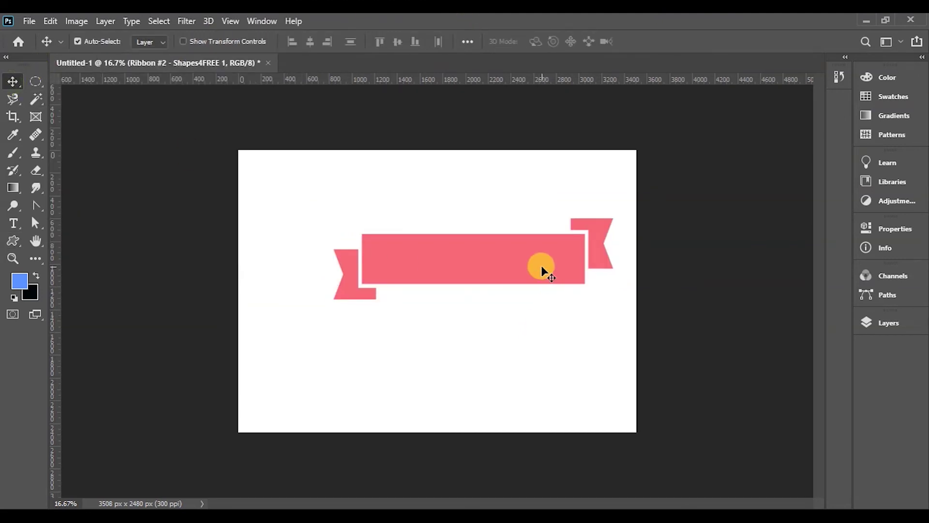
{"action": "left_click_drag", "start_coordinate": [536, 268], "coordinate": [490, 212]}
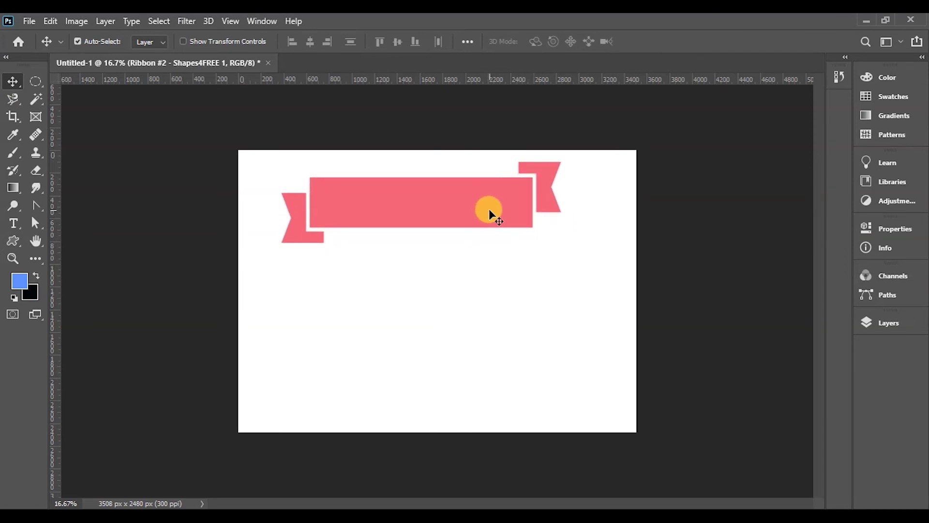